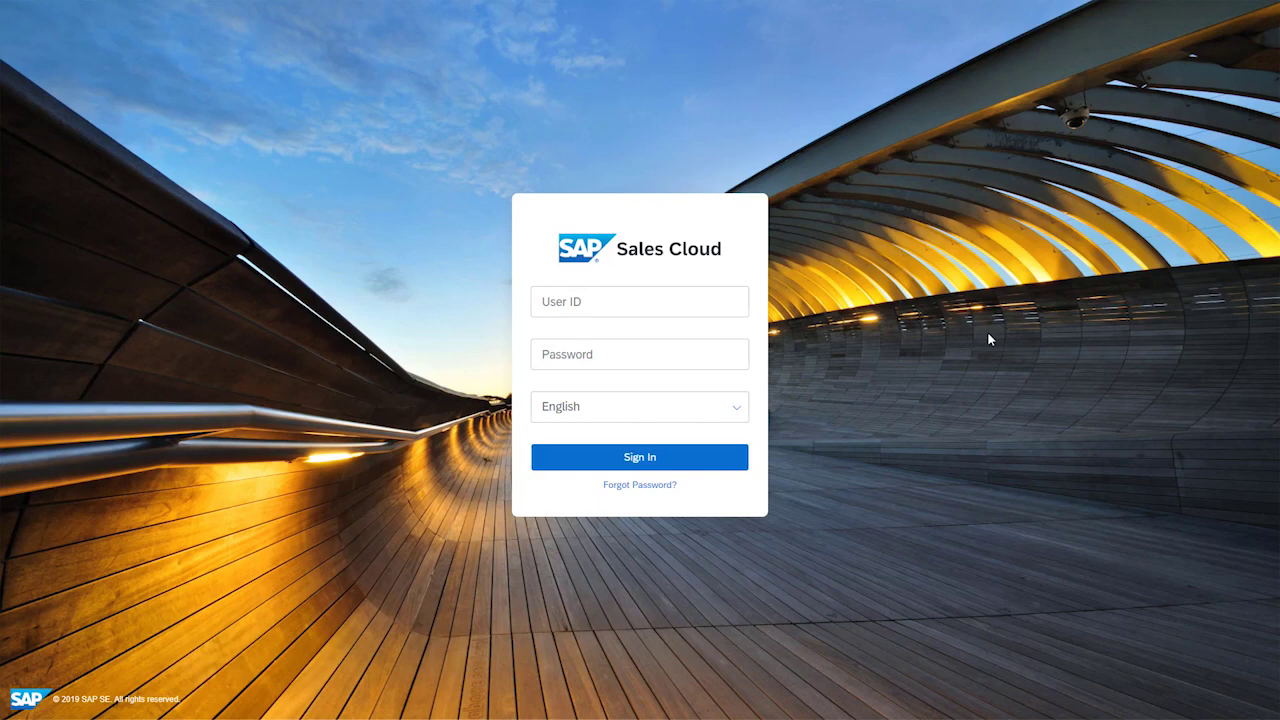
Step: Copy the temporary password from the new-password e-mail in Outlook
key("alt+Tab")
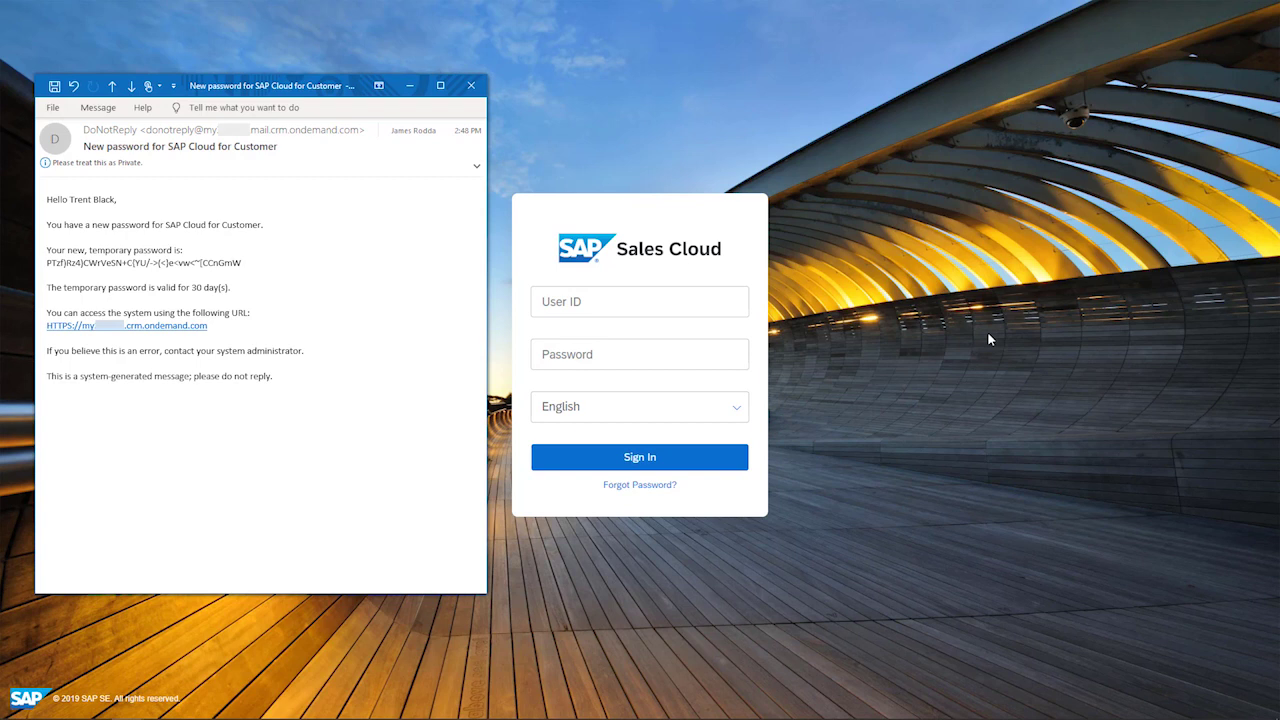
left_click_drag(248, 263, 46, 263)
key("ctrl+c")
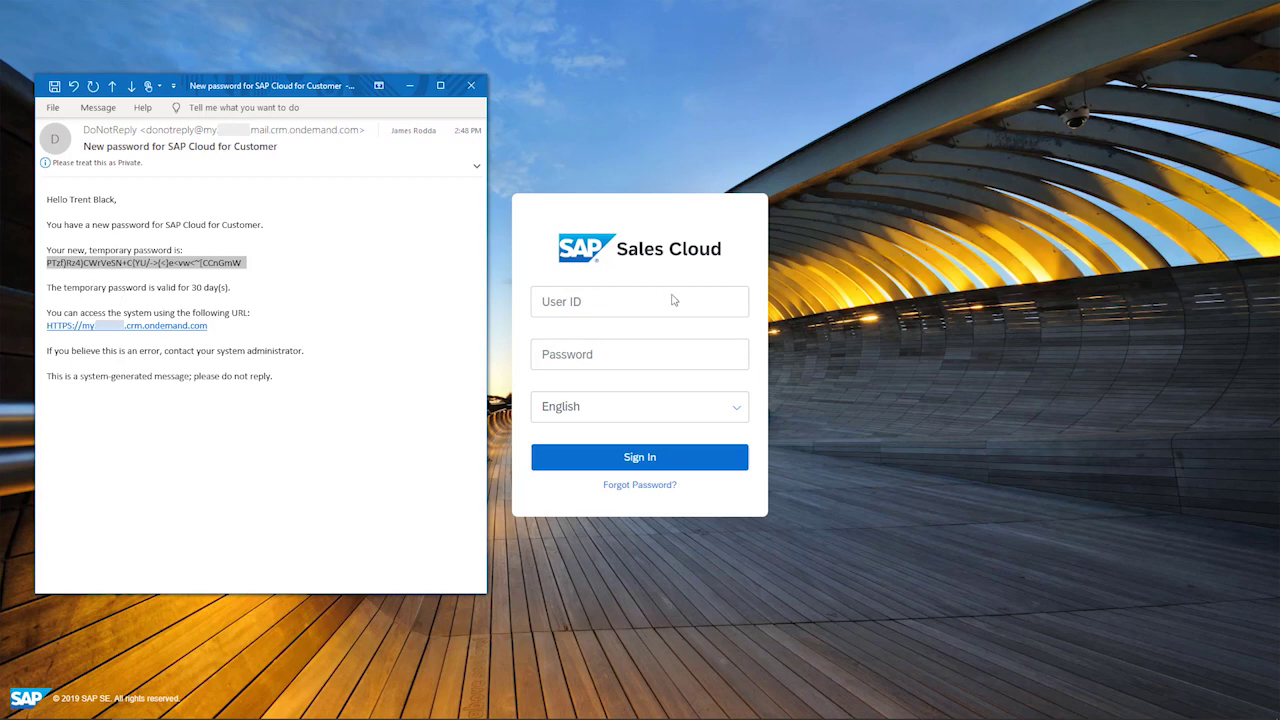
left_click(655, 303)
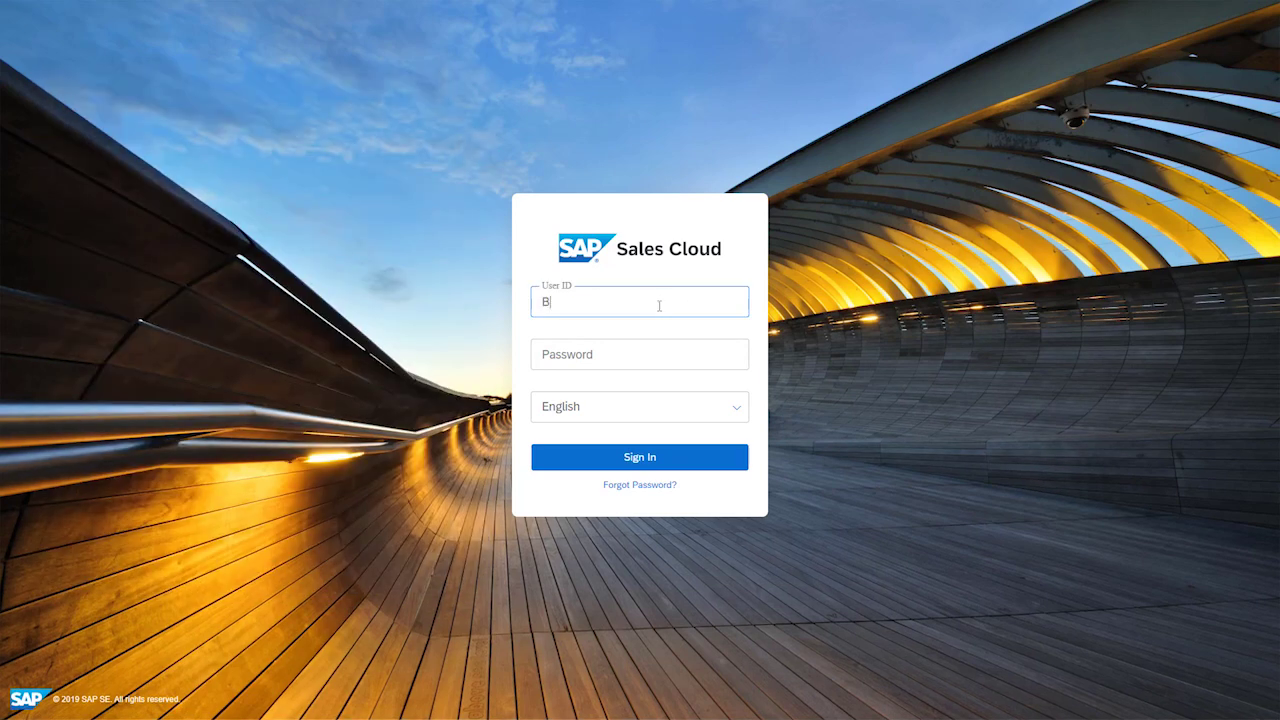
Step: Sign in with the user ID and the pasted temporary password
key("Tab")
key("ctrl+v")
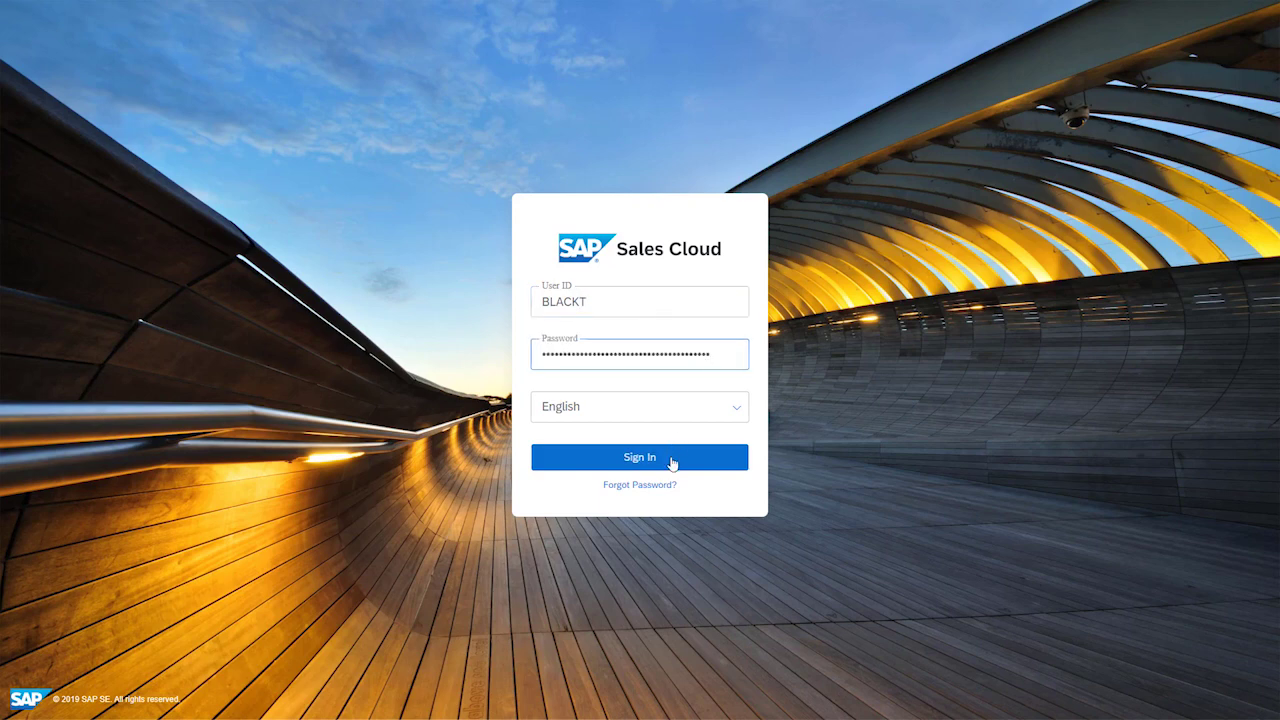
left_click(634, 458)
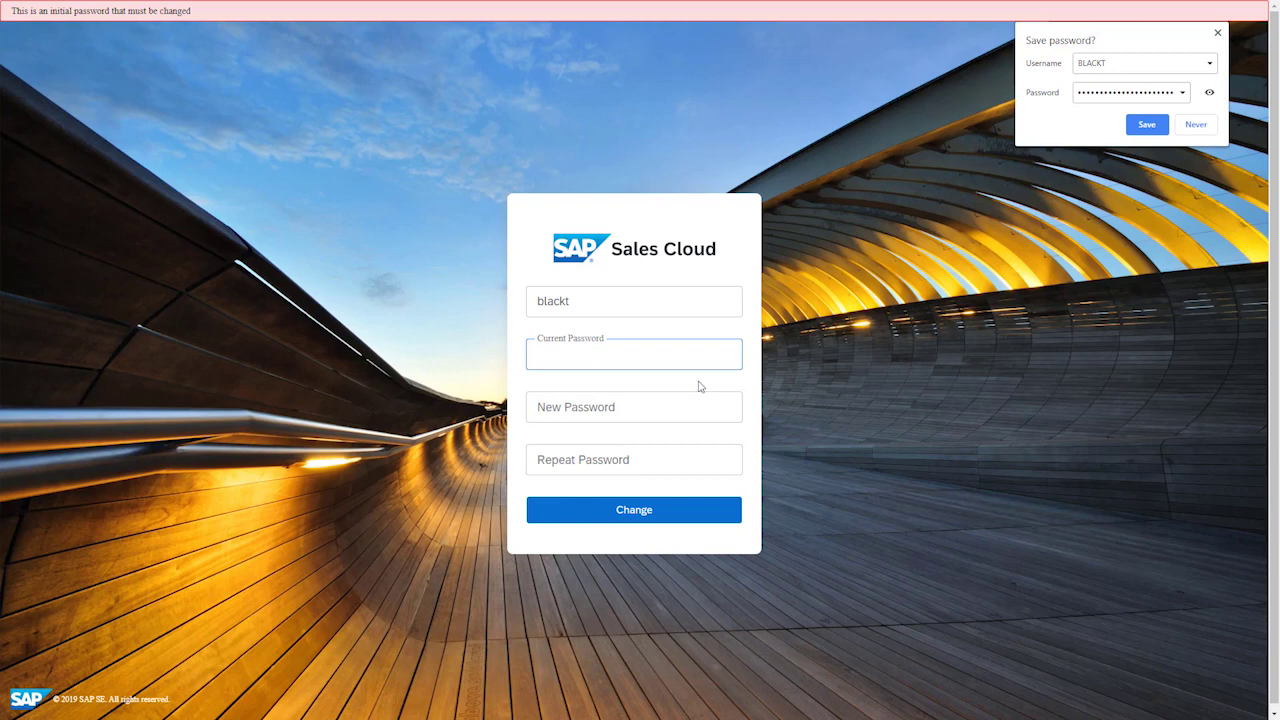
Step: Enter the temporary password as current password, set a new password twice, and submit
key("ctrl+v")
key("Tab")
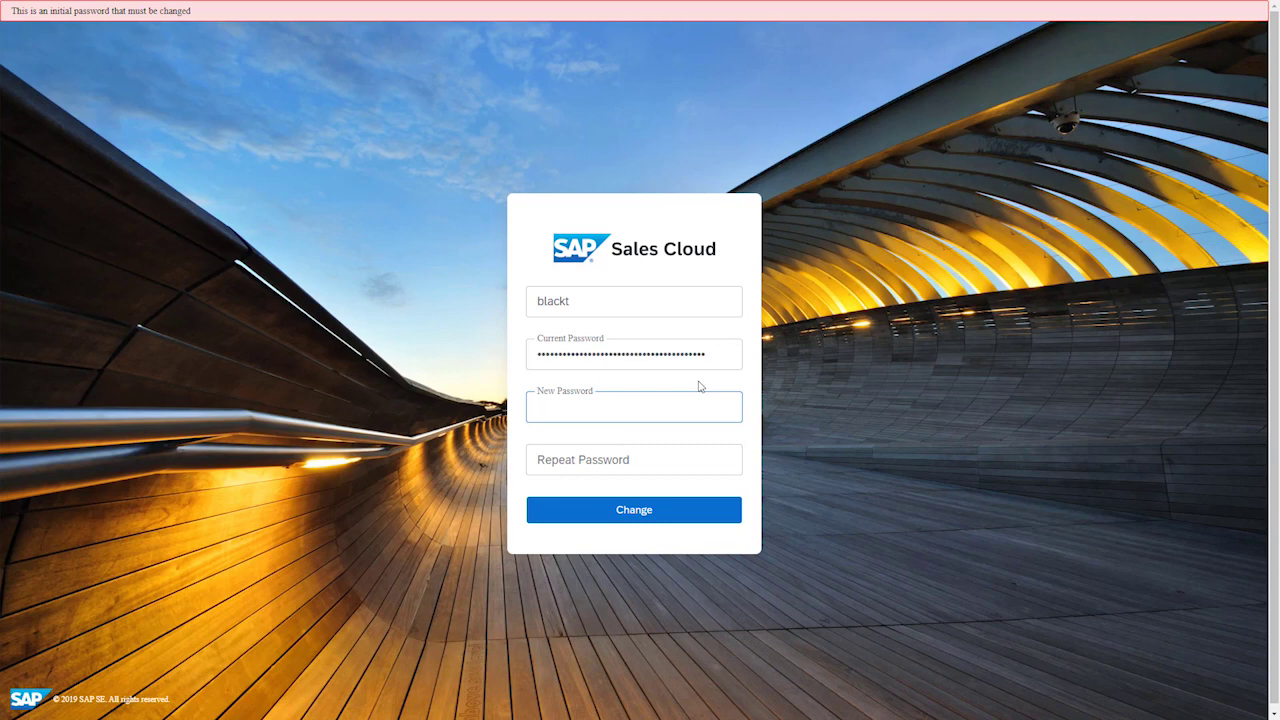
type("***********")
key("Tab")
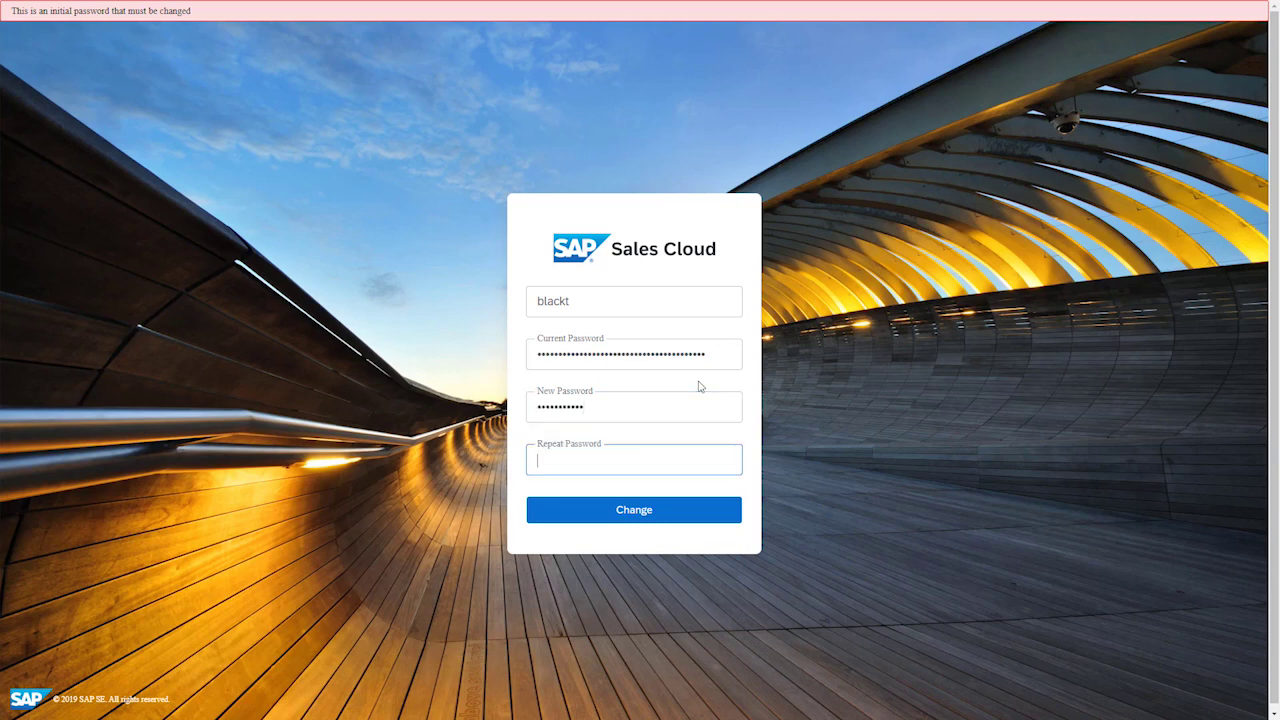
type("**********")
left_click(633, 510)
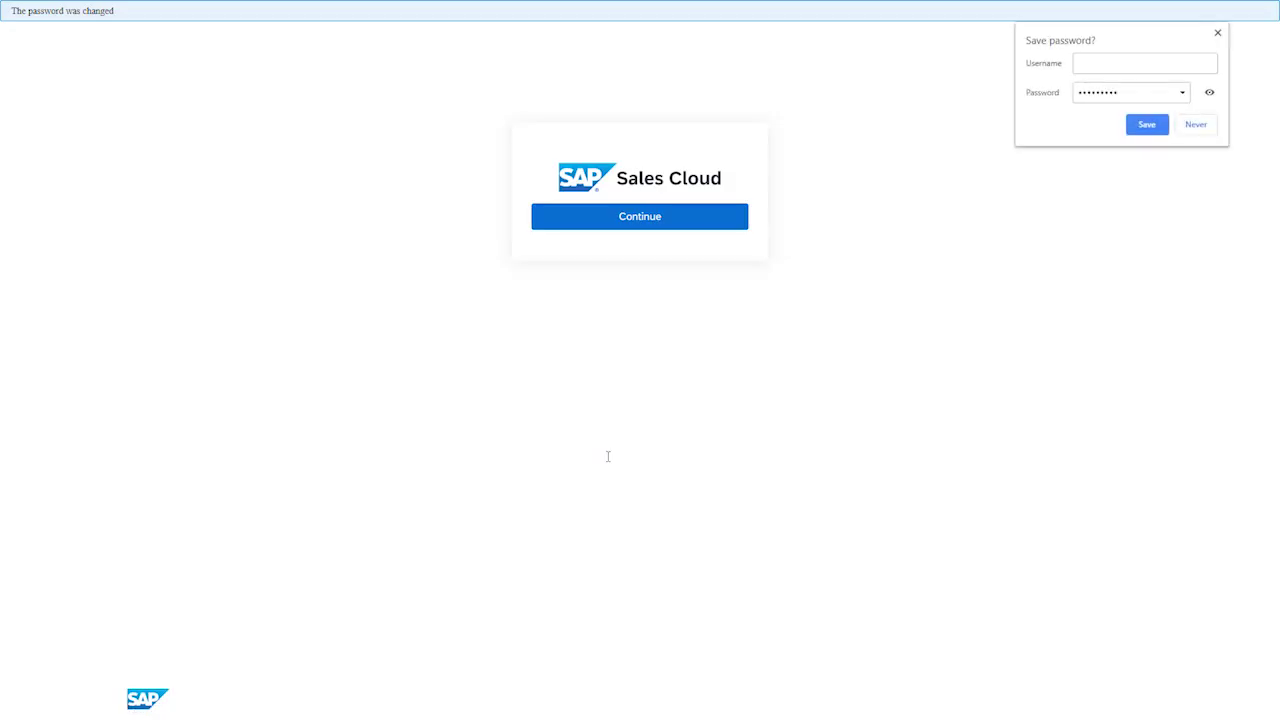
Step: Continue to the Home dashboard, then sign out from the profile menu and confirm
left_click(631, 217)
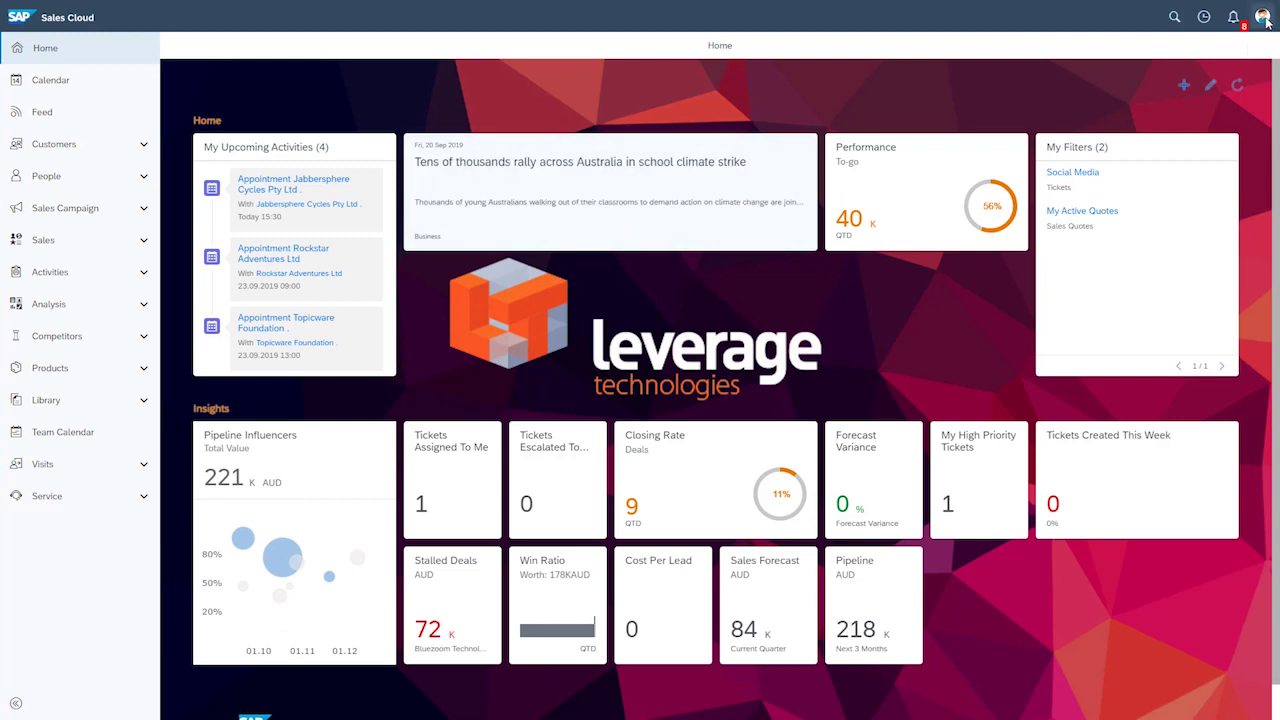
left_click(1264, 18)
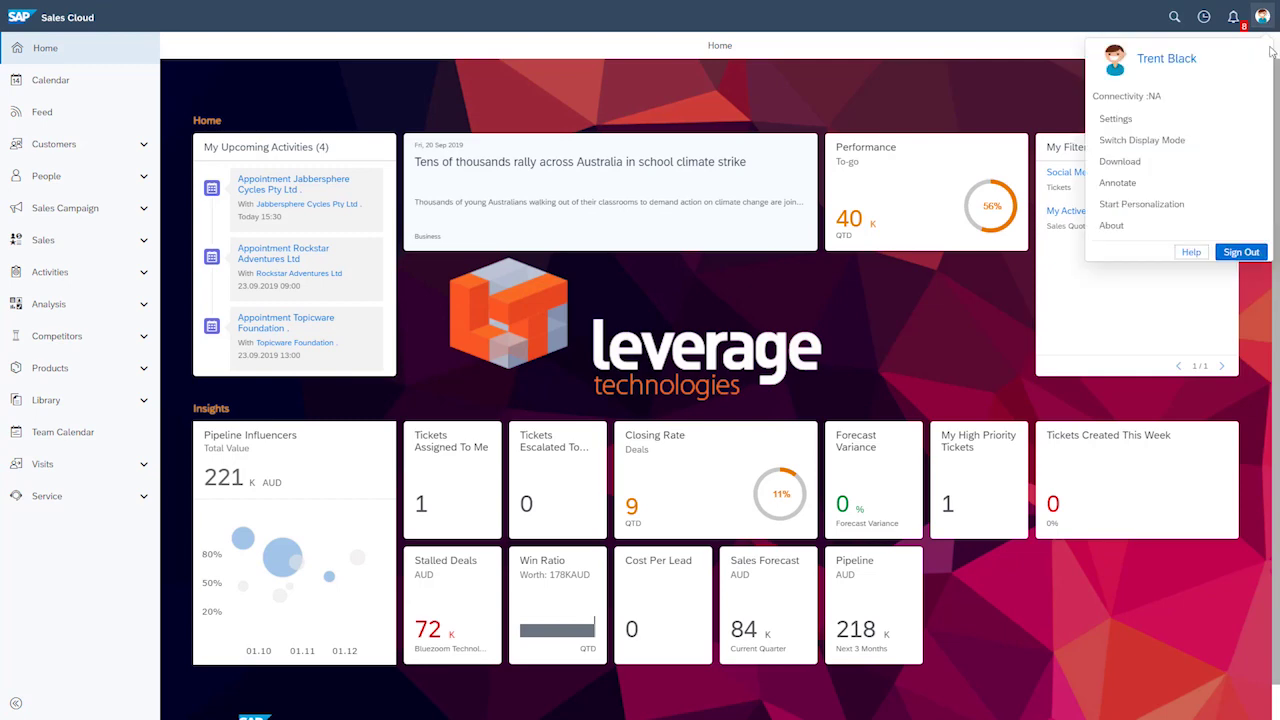
left_click(1241, 252)
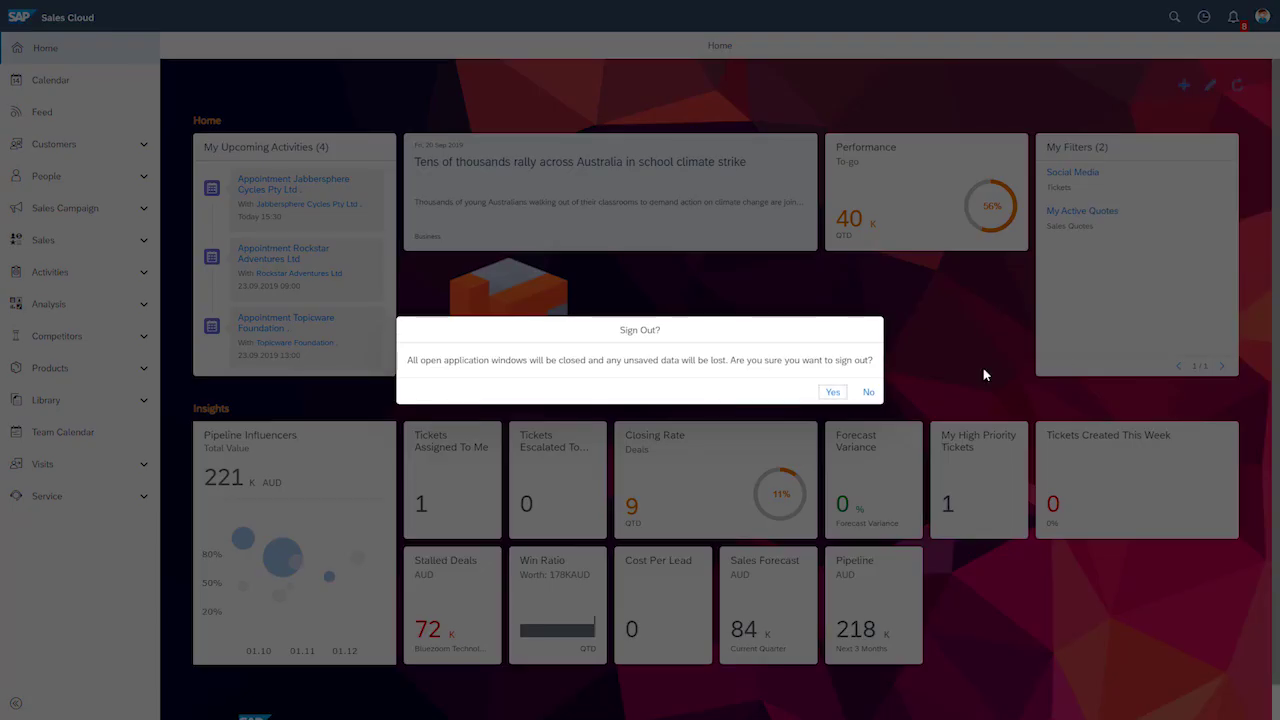
left_click(829, 393)
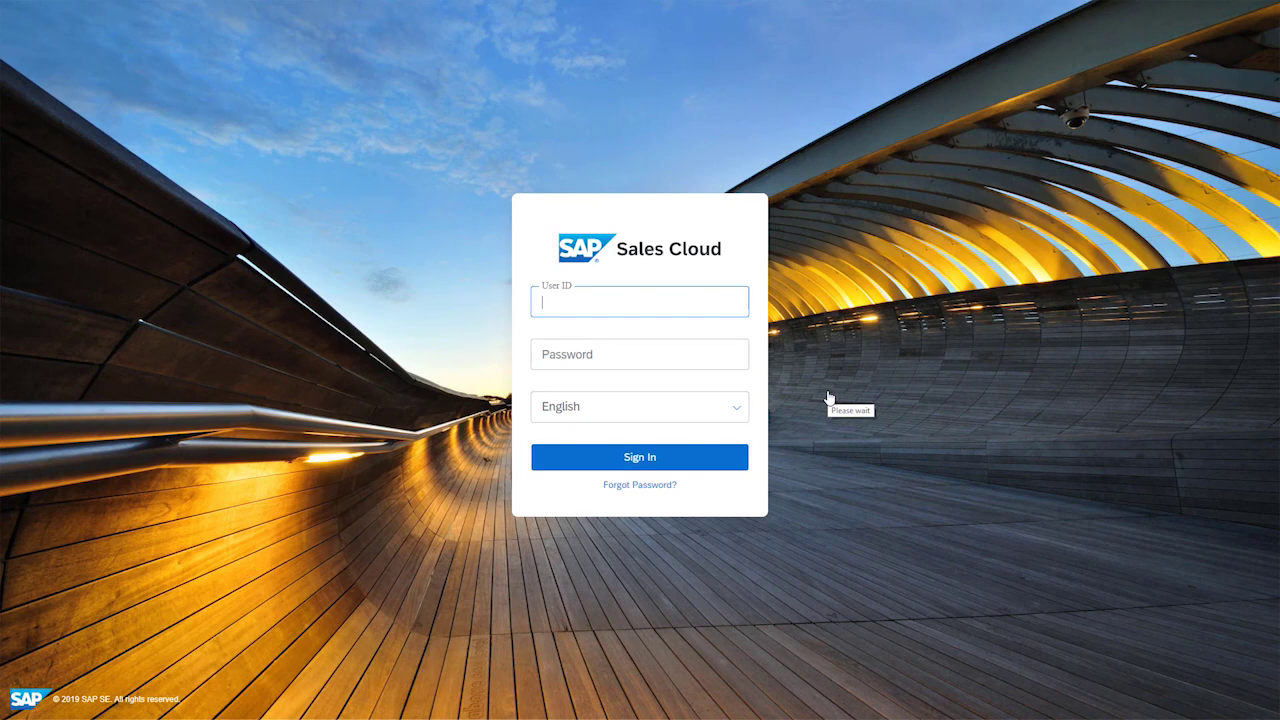
Step: Start Forgot Password and submit the workplace e-mail address to request a security code
left_click(638, 486)
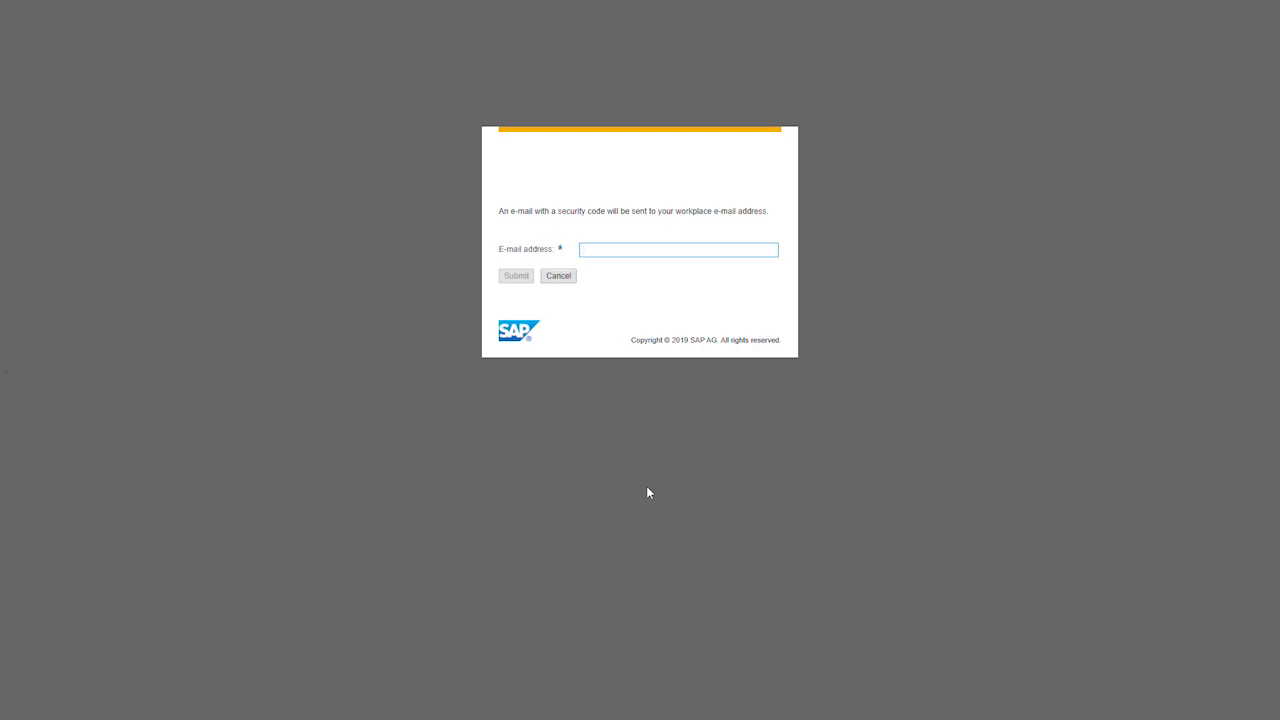
type("user@example.com")
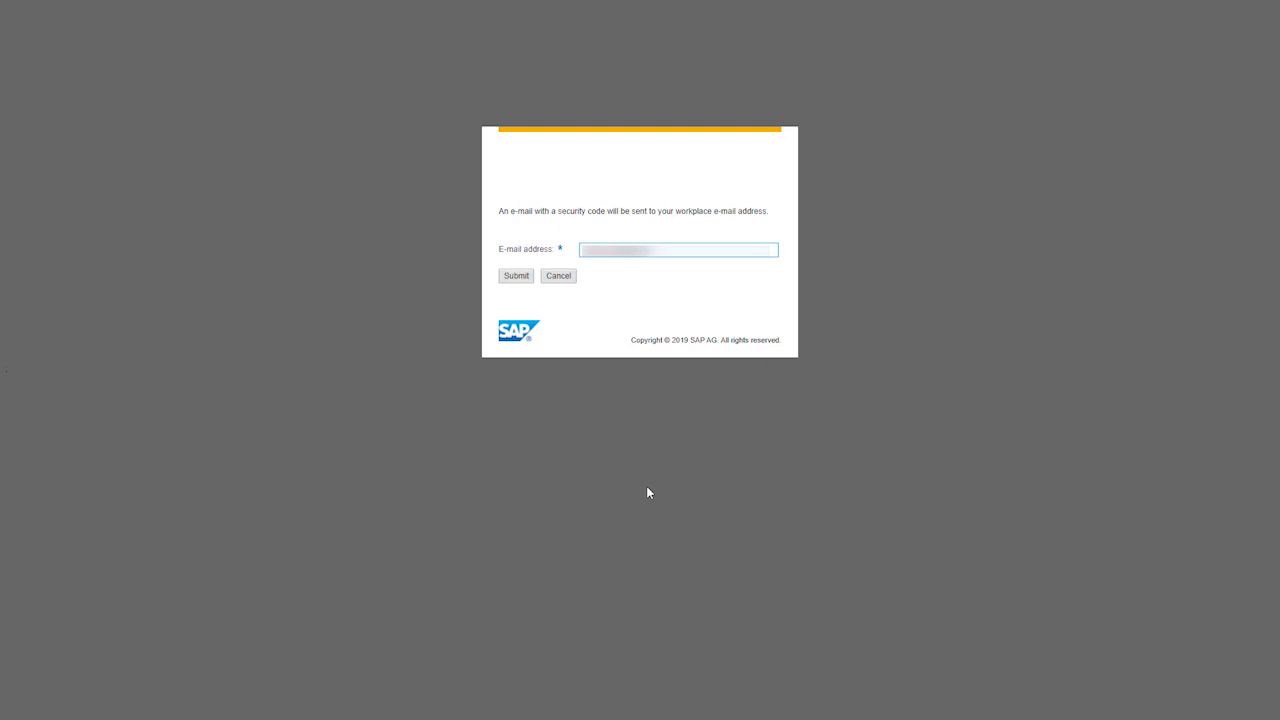
type("omcomom")
left_click(512, 277)
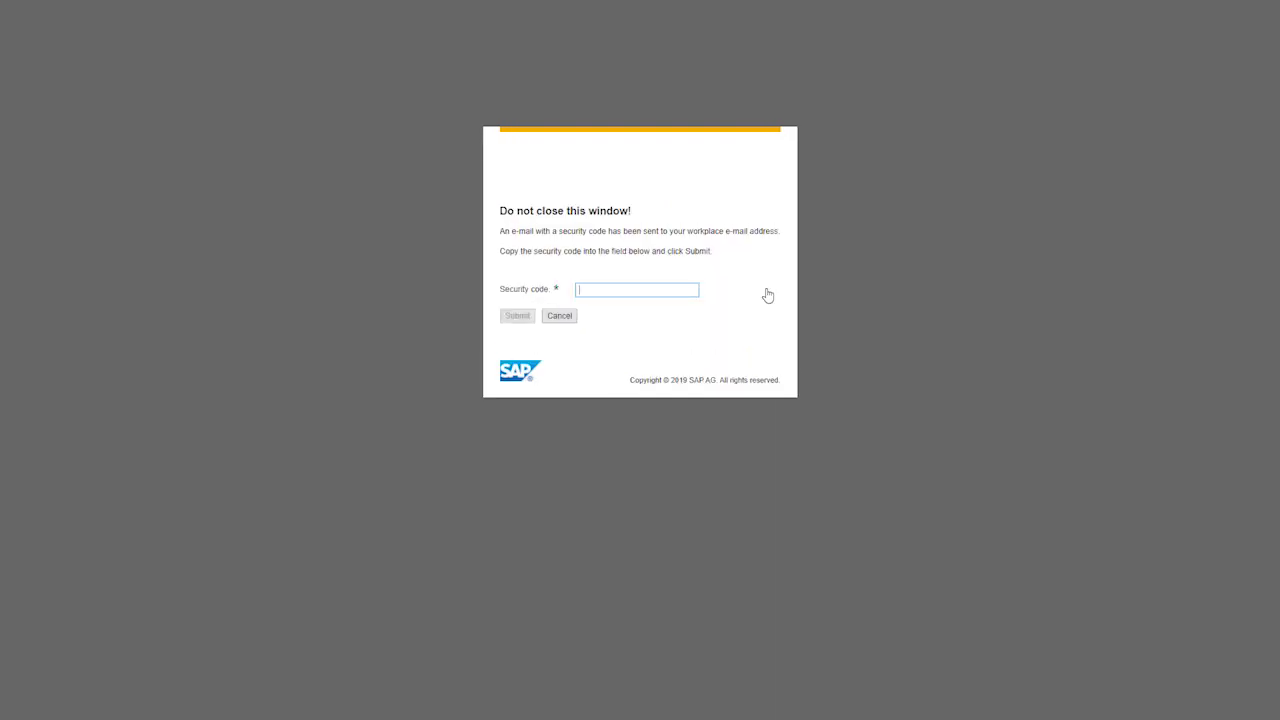
Step: Copy the security code from the Outlook e-mail and submit it in the form
key("alt+Tab")
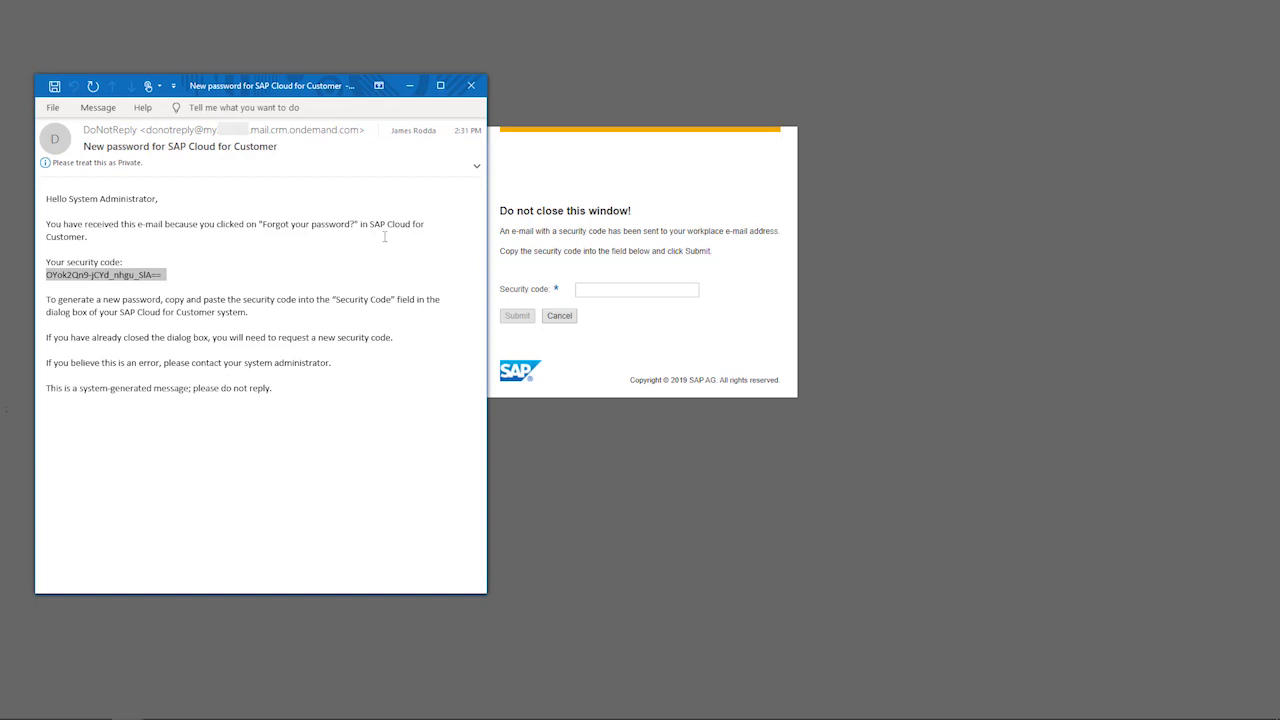
left_click(104, 279)
triple_click(104, 279)
key("ctrl+c")
left_click(630, 289)
key("ctrl+v")
left_click(517, 315)
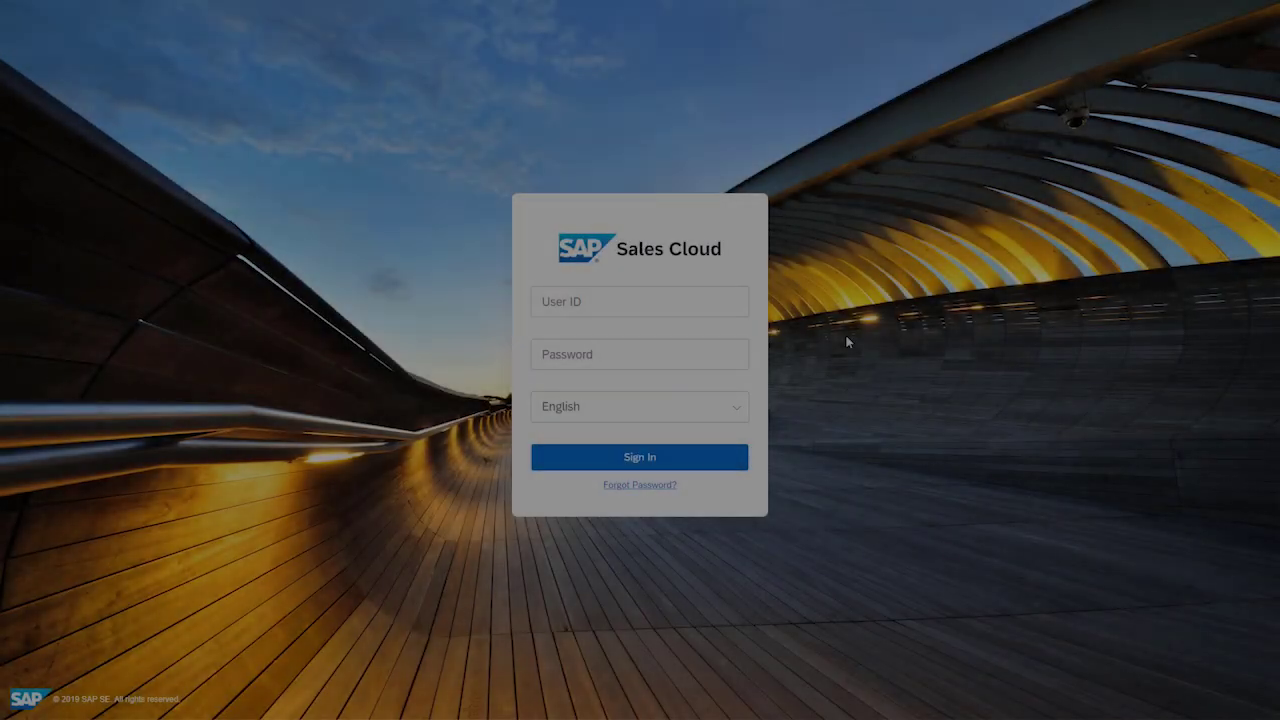